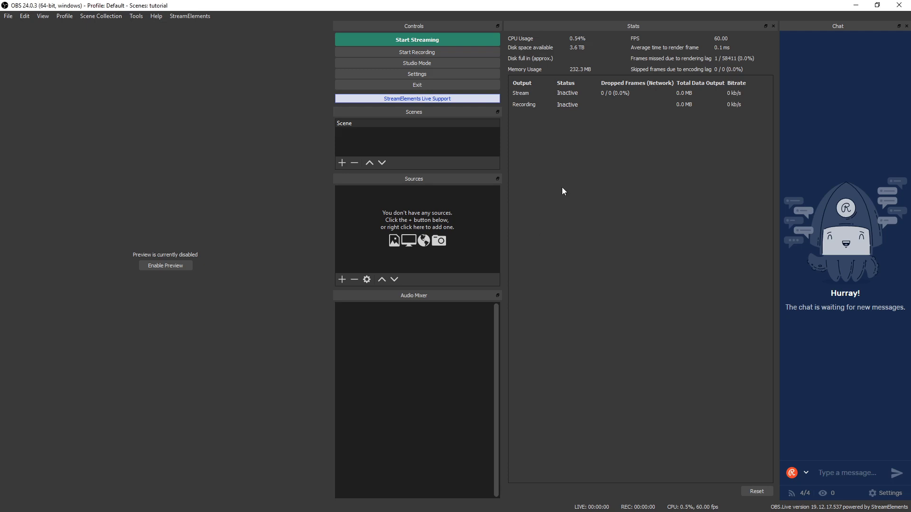
# Step: Open the Video settings and set the output (scaled) resolution to 1280x720
pyautogui.click(432, 75)
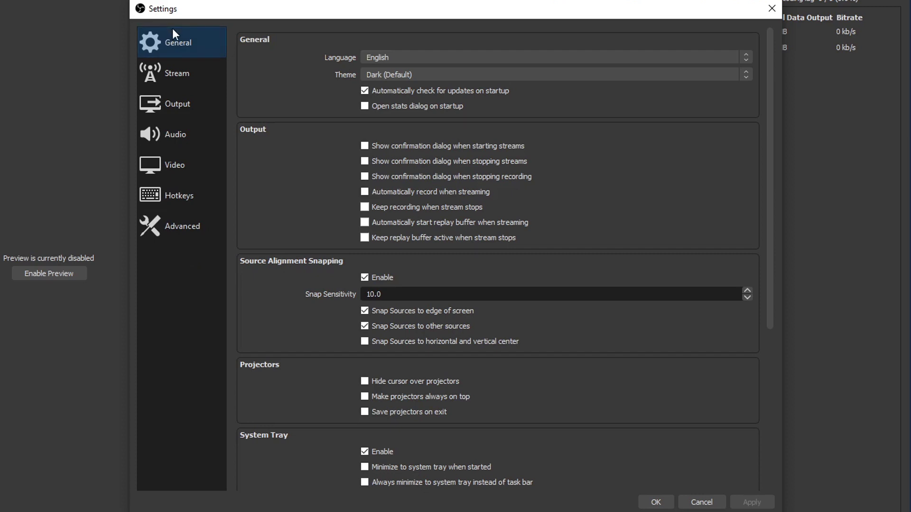
pyautogui.click(175, 166)
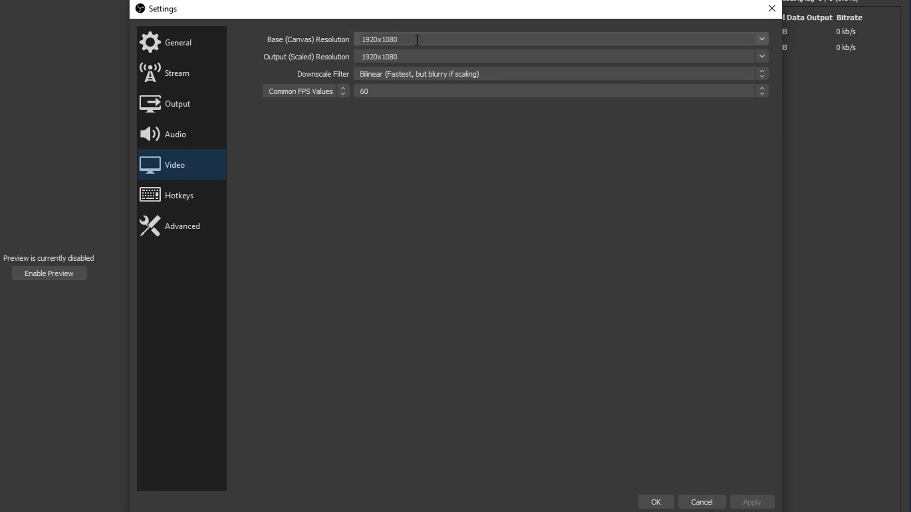
pyautogui.click(763, 55)
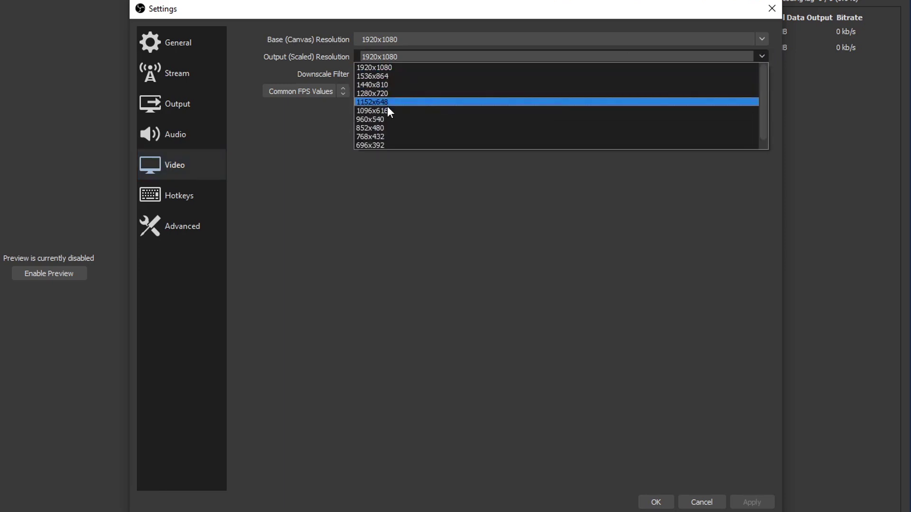
pyautogui.click(394, 93)
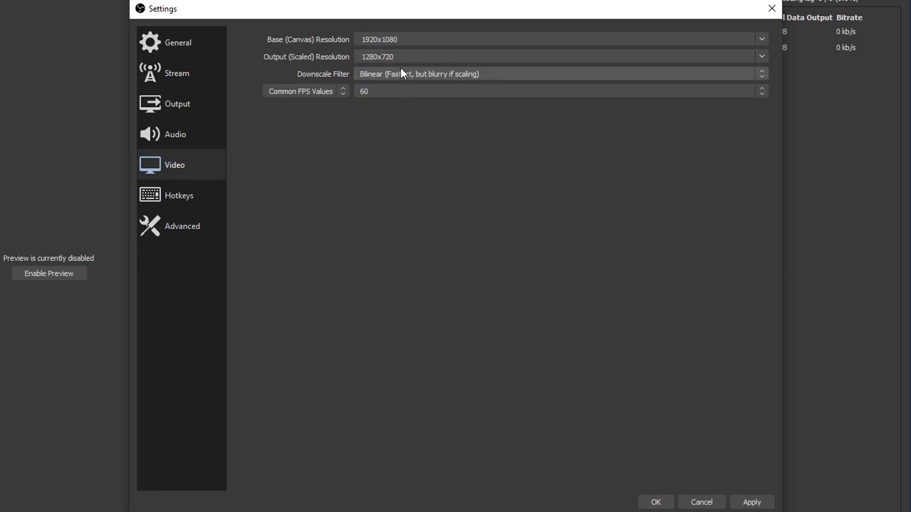
# Step: Briefly revert the output resolution to 1920x1080, then choose 1280x720 again
pyautogui.click(425, 60)
pyautogui.click(761, 57)
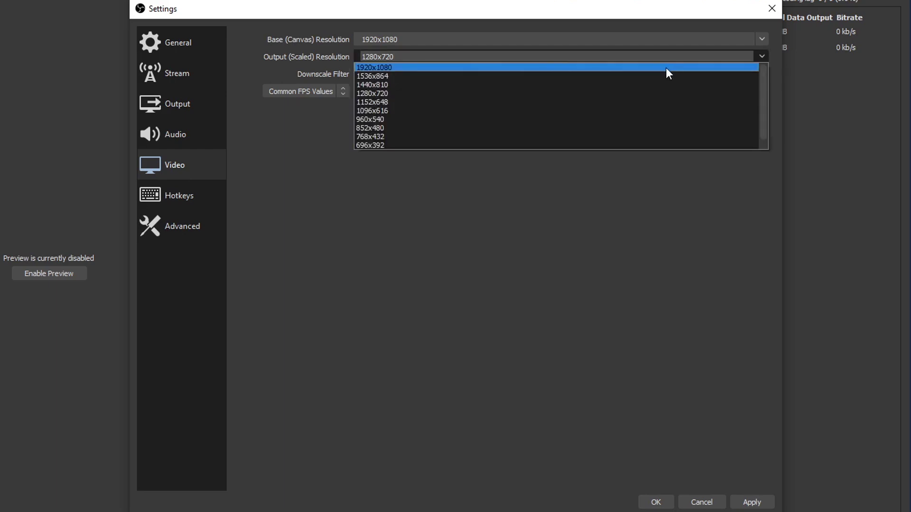
pyautogui.click(665, 68)
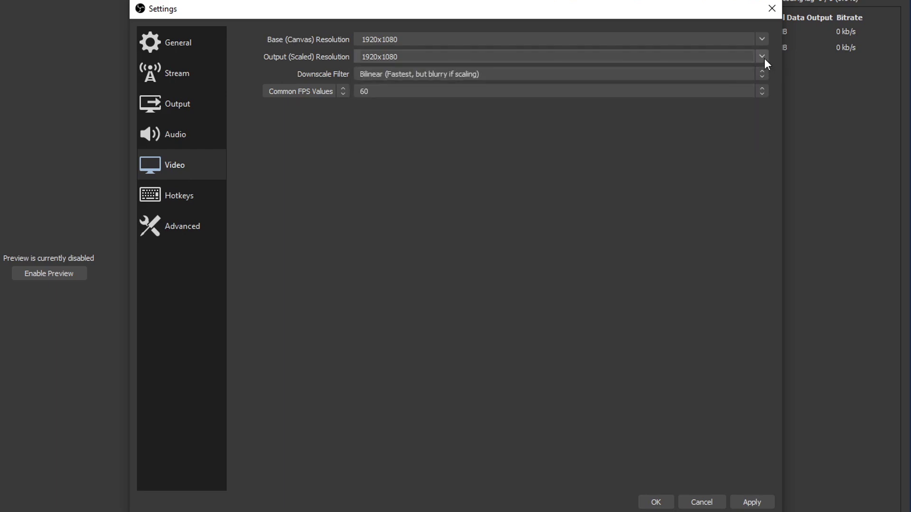
pyautogui.click(765, 56)
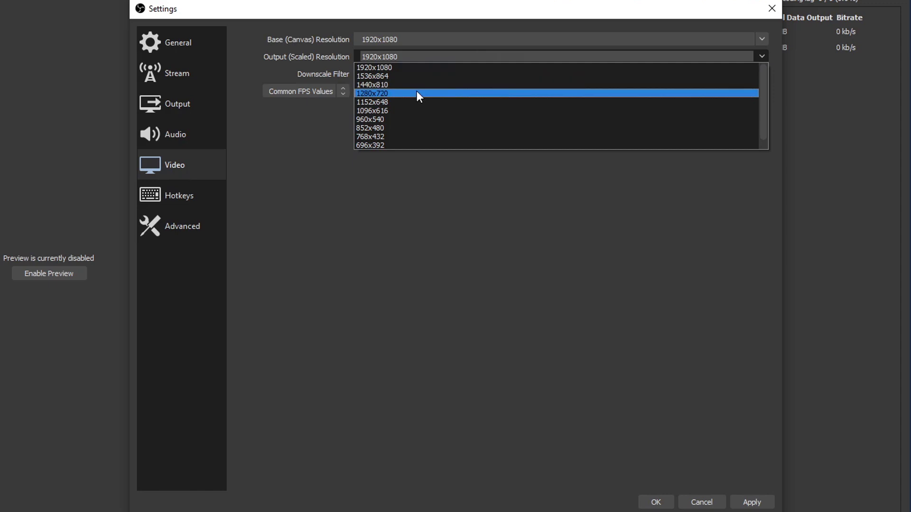
pyautogui.click(417, 91)
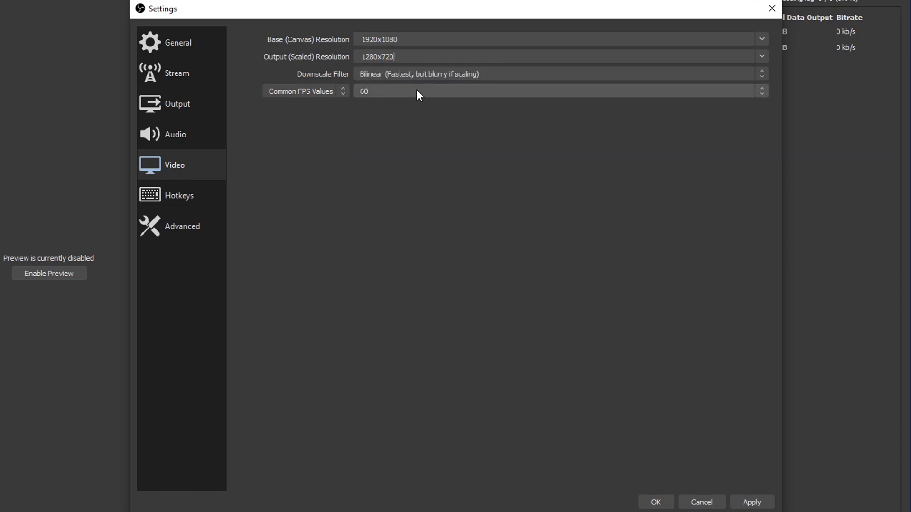
pyautogui.click(730, 74)
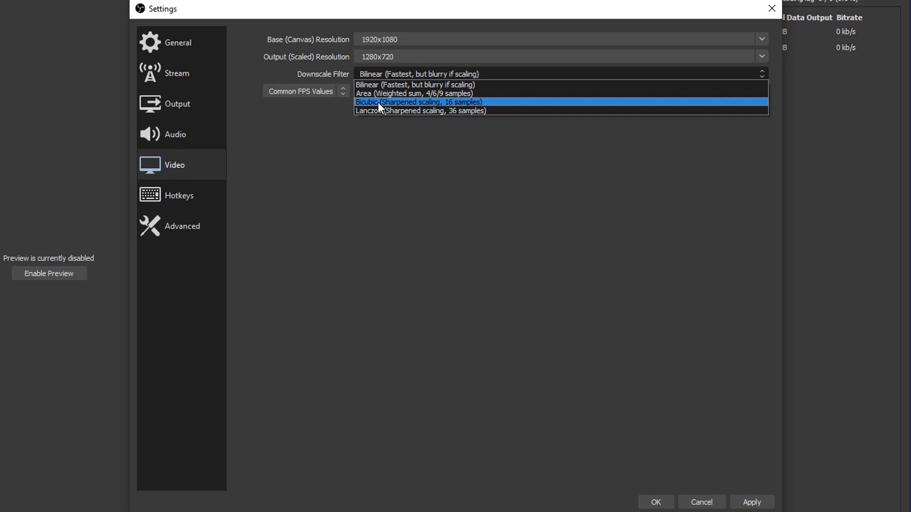
# Step: Choose Bicubic downscaling and keep Common FPS Values at 60 FPS
pyautogui.click(408, 102)
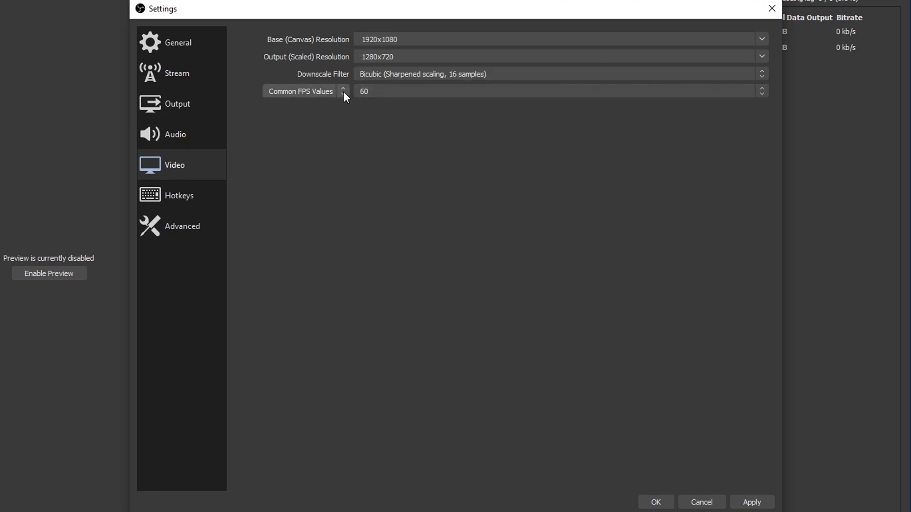
pyautogui.click(343, 91)
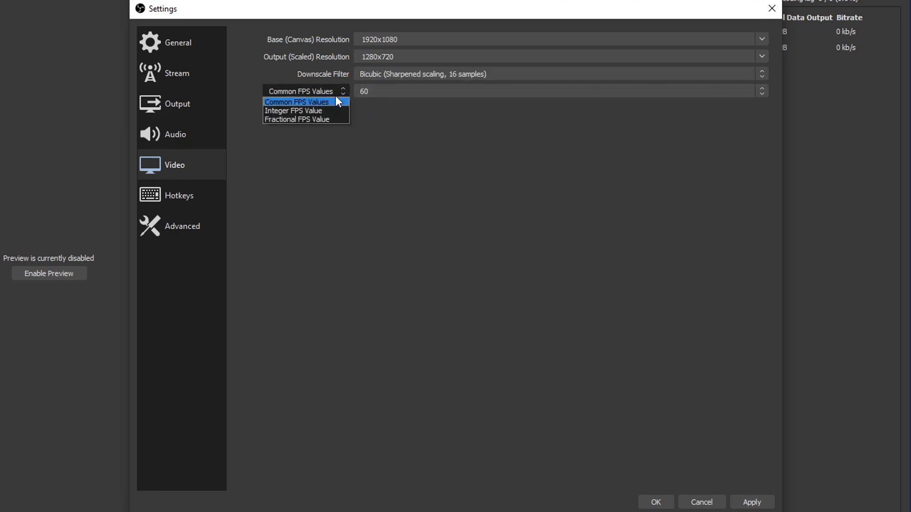
pyautogui.click(292, 103)
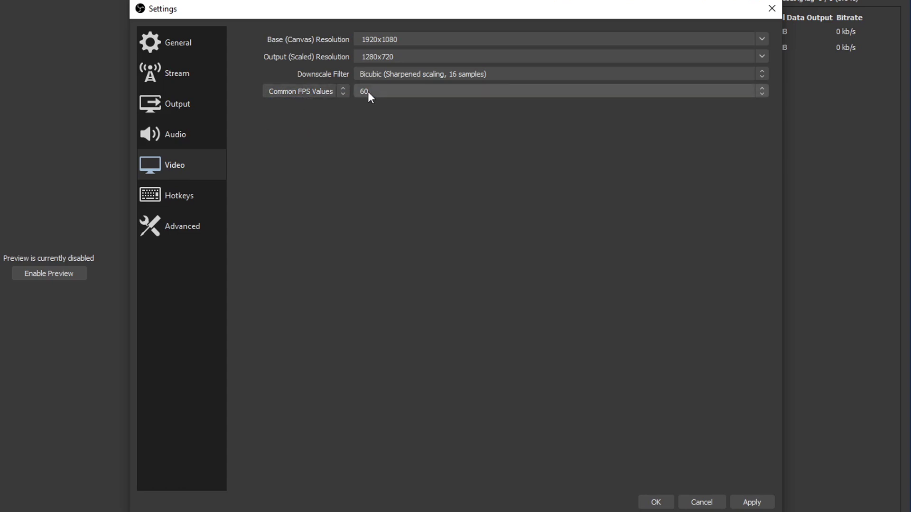
pyautogui.click(369, 91)
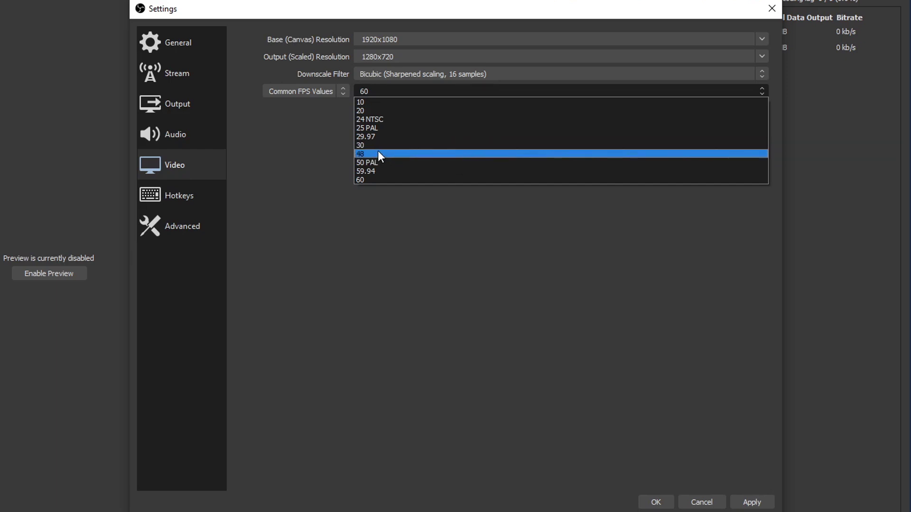
pyautogui.click(376, 179)
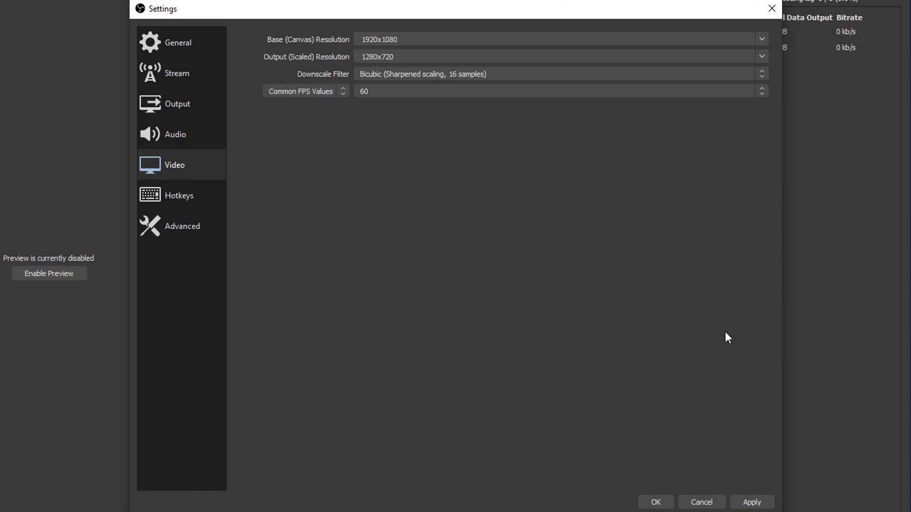
# Step: Apply the video settings and keep the Output page in Advanced output mode
pyautogui.click(758, 504)
pyautogui.click(177, 105)
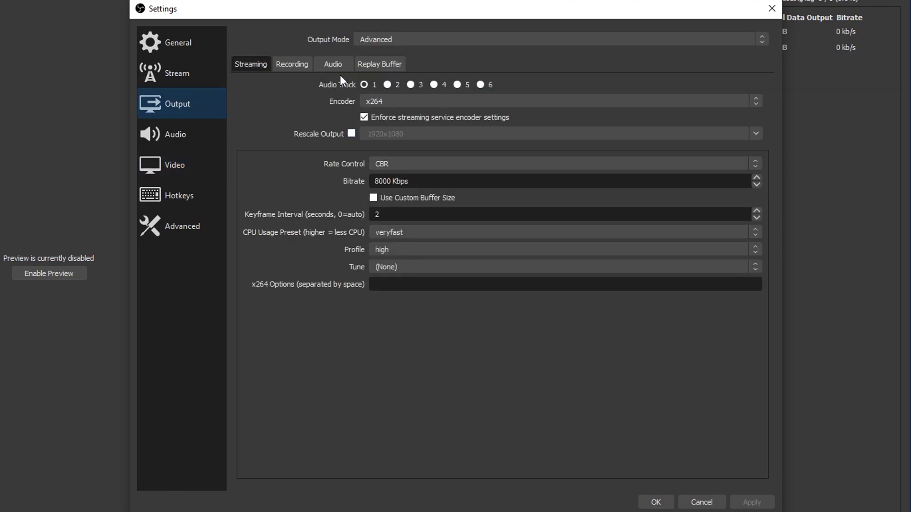
pyautogui.click(374, 38)
pyautogui.click(374, 55)
# Step: Confirm x264 as the streaming encoder
pyautogui.click(388, 101)
pyautogui.click(388, 100)
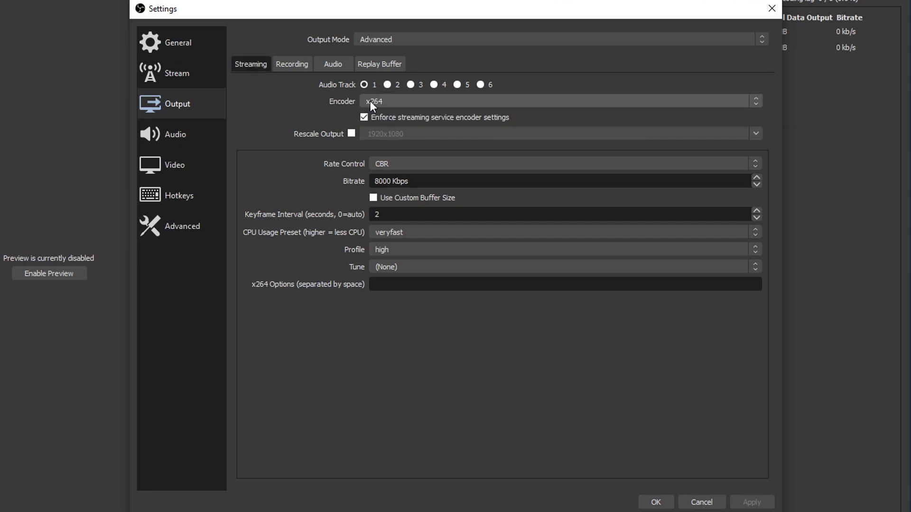
pyautogui.click(380, 101)
pyautogui.click(392, 98)
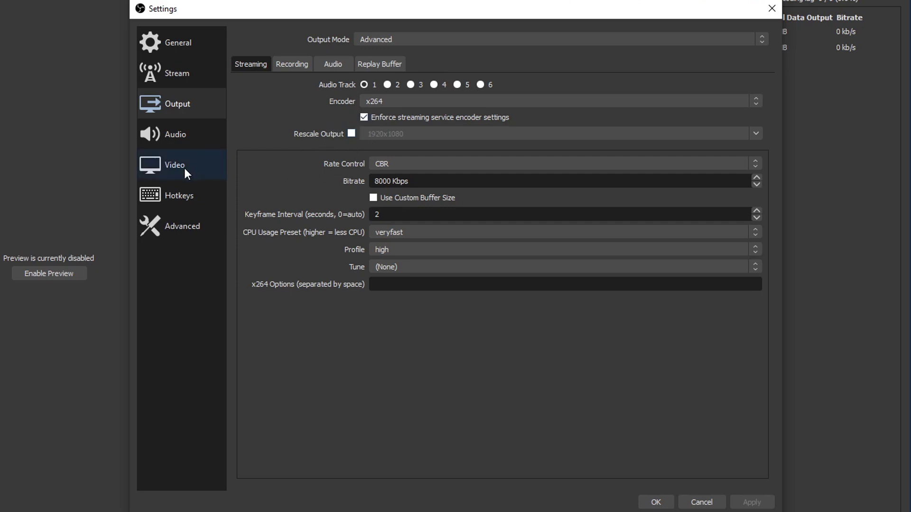
pyautogui.click(392, 161)
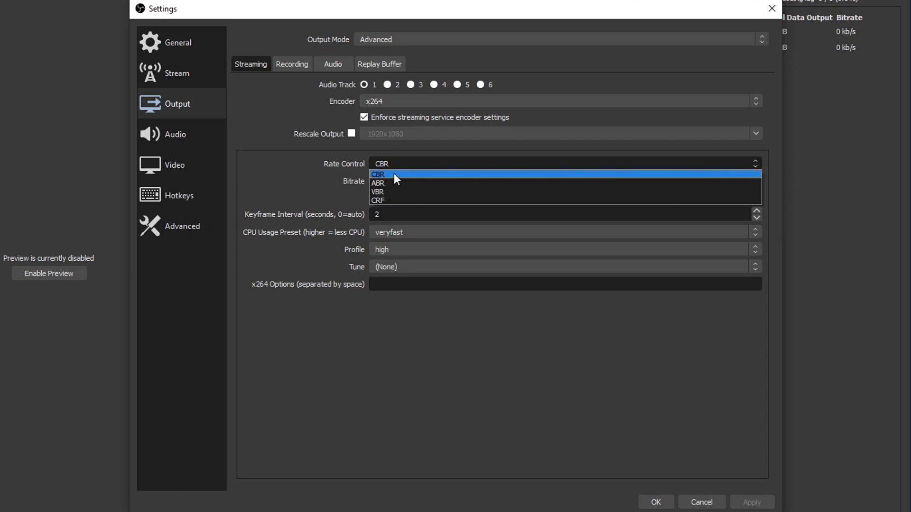
# Step: Keep CBR rate control and lower the bitrate from 8000 to 3500 Kbps
pyautogui.click(393, 174)
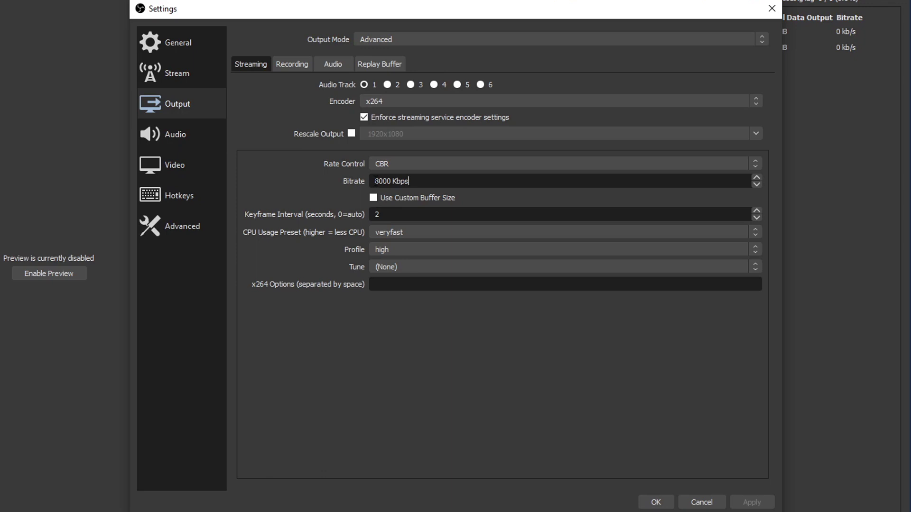
pyautogui.moveTo(376, 180); pyautogui.dragTo(393, 187)
pyautogui.press('End')
pyautogui.moveTo(376, 180); pyautogui.dragTo(390, 180)
pyautogui.click(391, 181)
pyautogui.moveTo(375, 180); pyautogui.dragTo(389, 179)
pyautogui.write('300')
pyautogui.moveTo(375, 180); pyautogui.dragTo(378, 181)
pyautogui.click(382, 177)
pyautogui.press('Delete')
pyautogui.write('5')
pyautogui.click(412, 180)
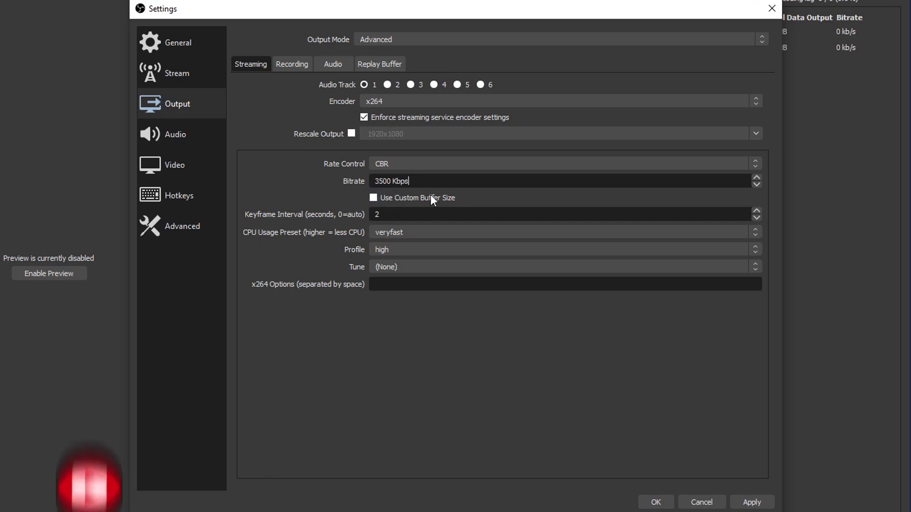
# Step: Leave the keyframe interval at 2
pyautogui.click(385, 214)
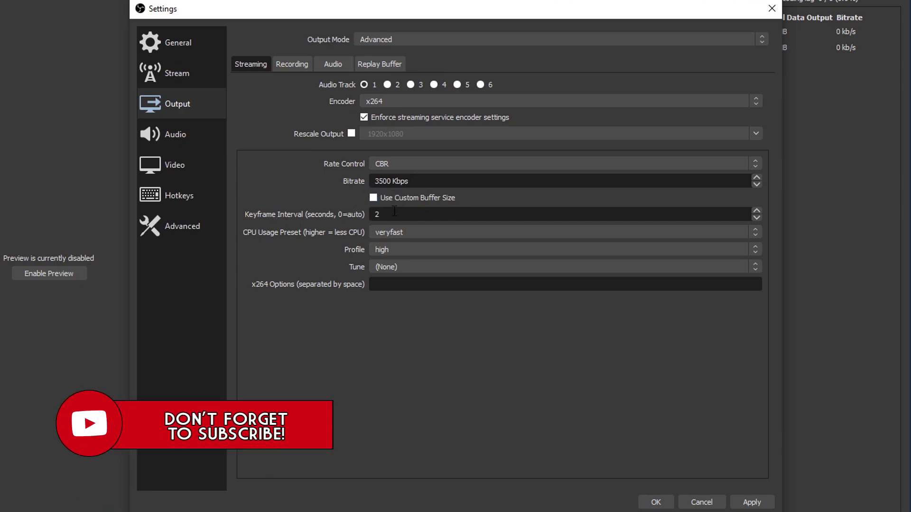
pyautogui.moveTo(393, 214); pyautogui.dragTo(356, 215)
pyautogui.write('0')
pyautogui.moveTo(391, 216); pyautogui.dragTo(302, 212)
pyautogui.write('2')
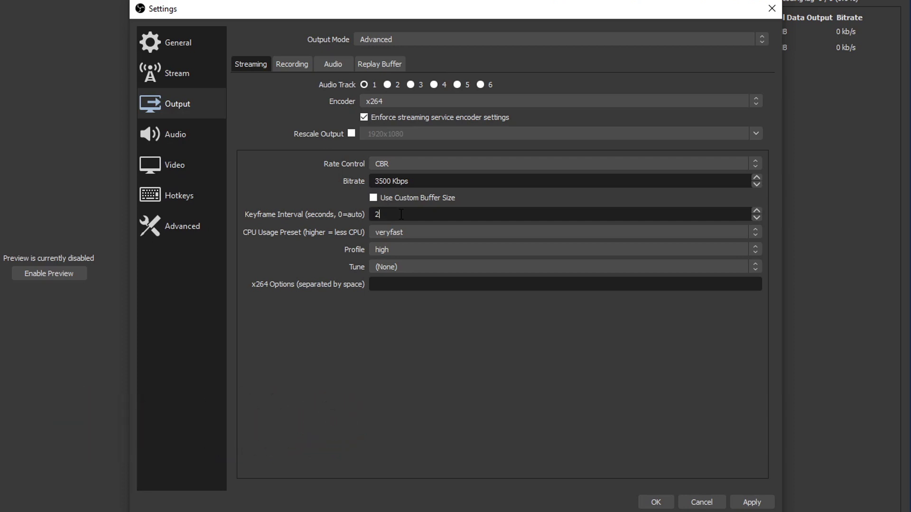
pyautogui.click(388, 232)
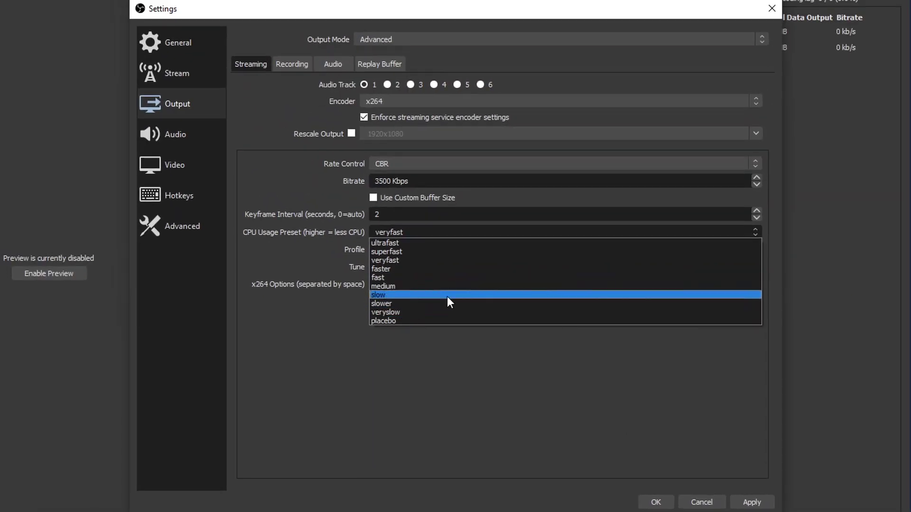
# Step: Choose the faster x264 CPU usage preset
pyautogui.click(422, 269)
# Step: Keep profile high, tune (None) and empty x264 options, and apply the output settings
pyautogui.click(401, 248)
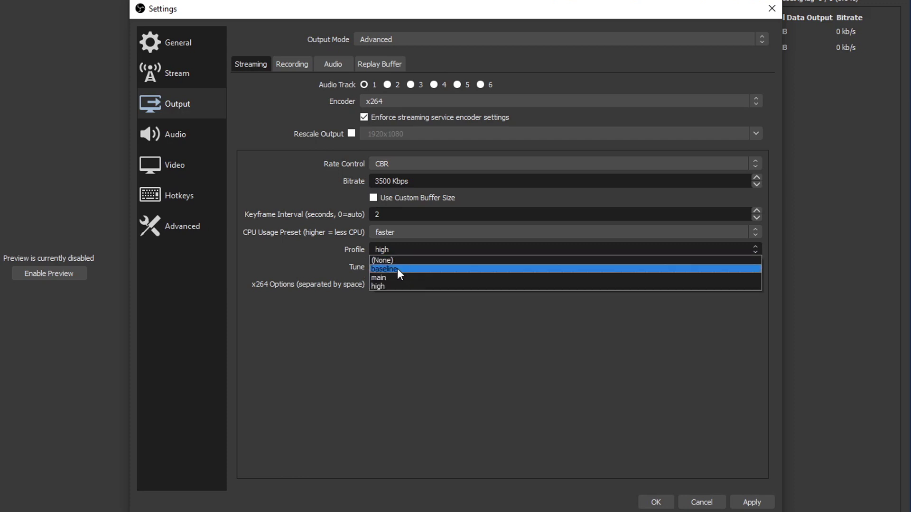
pyautogui.click(430, 287)
pyautogui.click(432, 267)
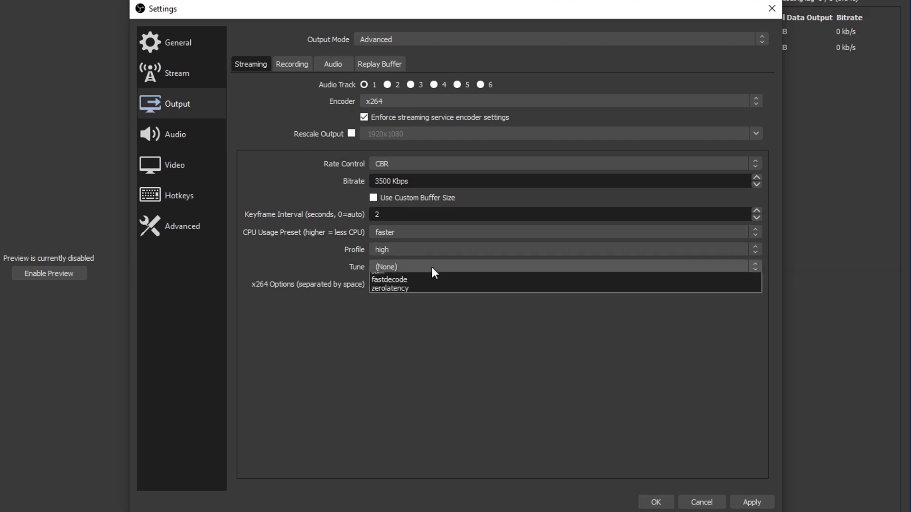
pyautogui.click(400, 279)
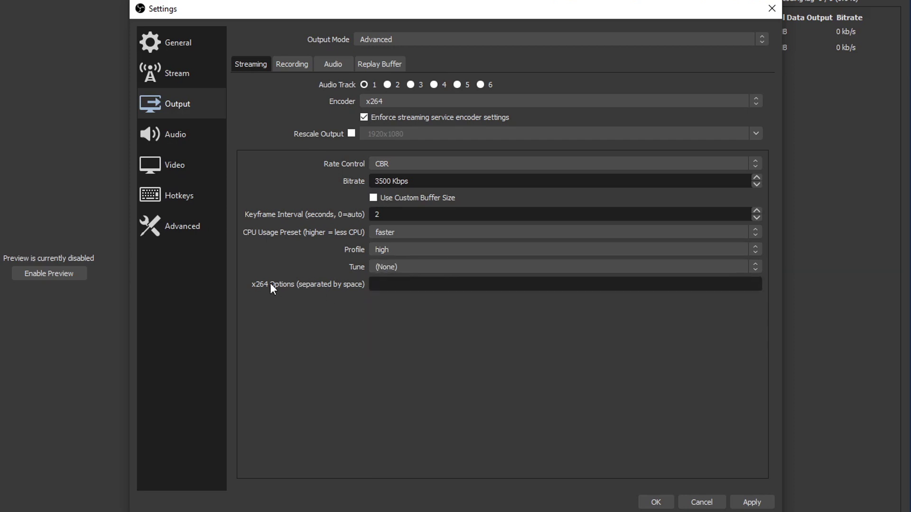
pyautogui.click(371, 284)
pyautogui.click(765, 503)
pyautogui.click(399, 232)
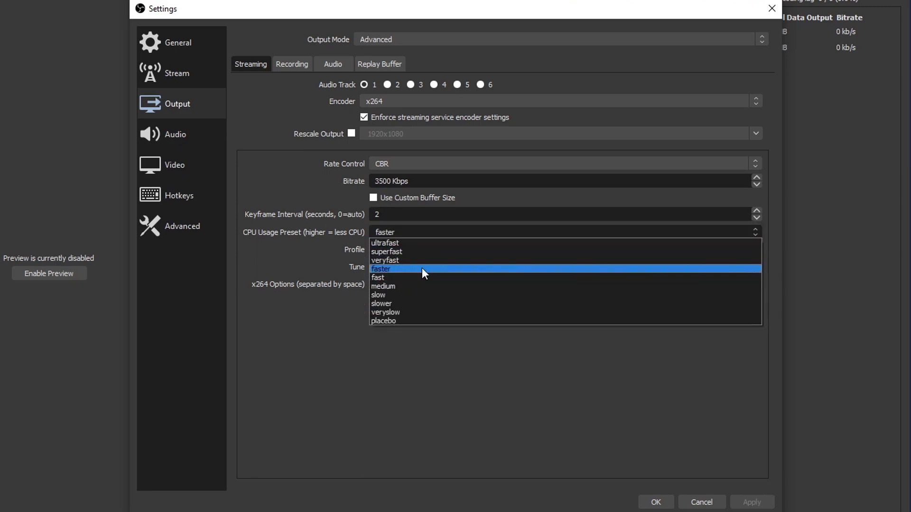
pyautogui.click(498, 371)
pyautogui.moveTo(374, 180); pyautogui.dragTo(378, 180)
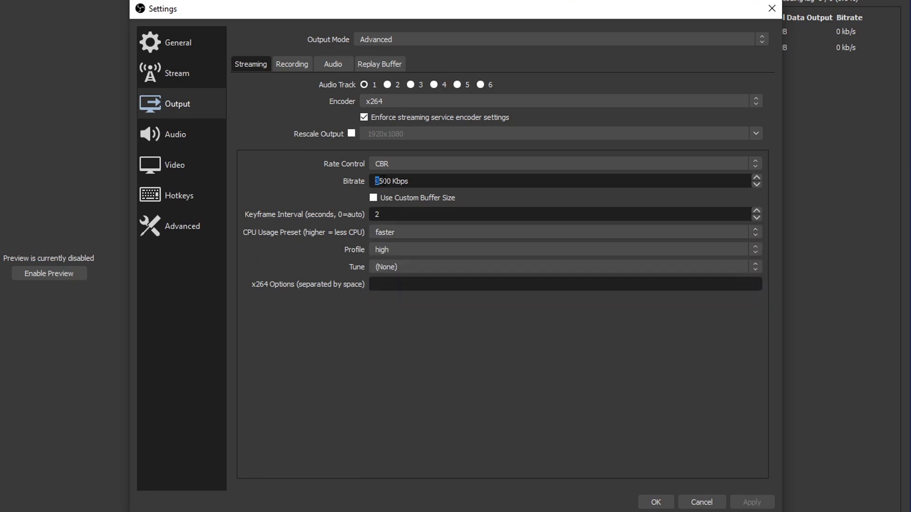
pyautogui.click(382, 181)
pyautogui.moveTo(416, 181); pyautogui.dragTo(373, 181)
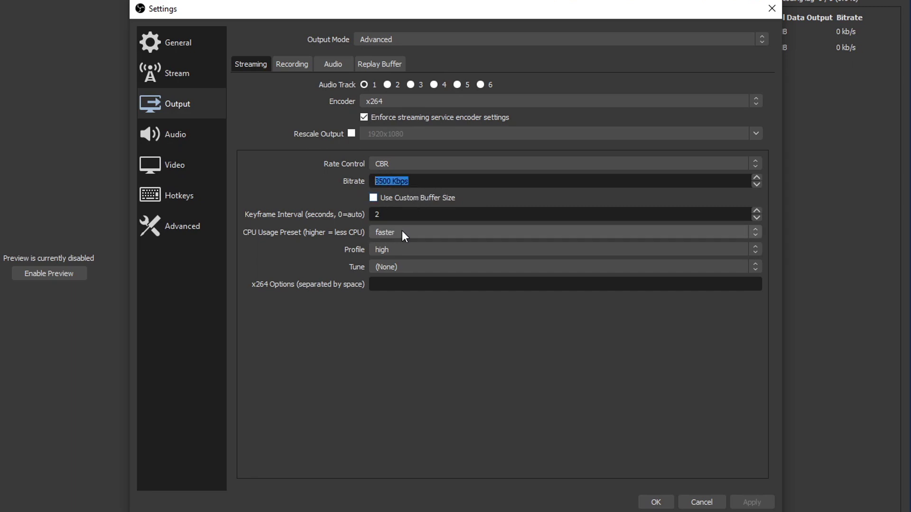